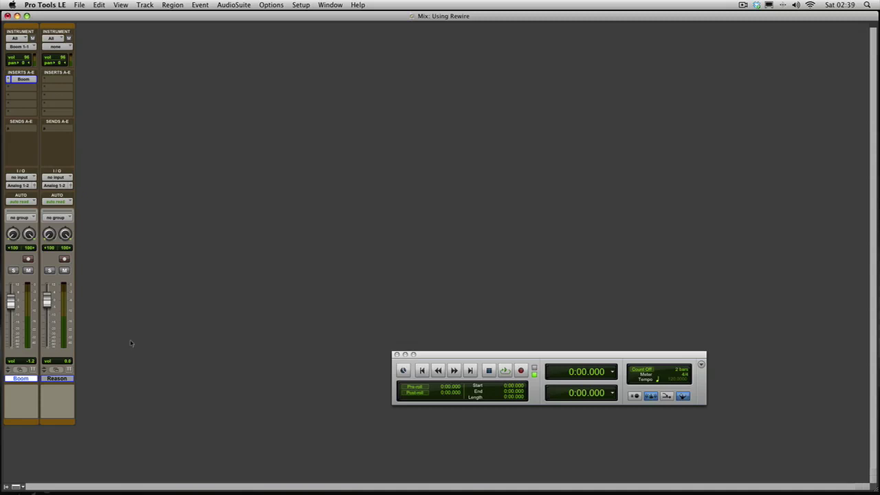
Step: Play and stop the session once, then flip to the Edit window and back
key(space)
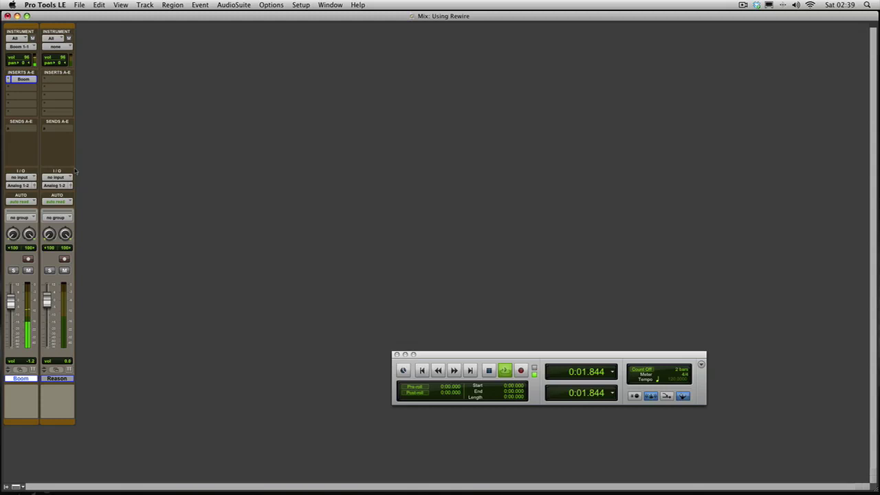
key(space)
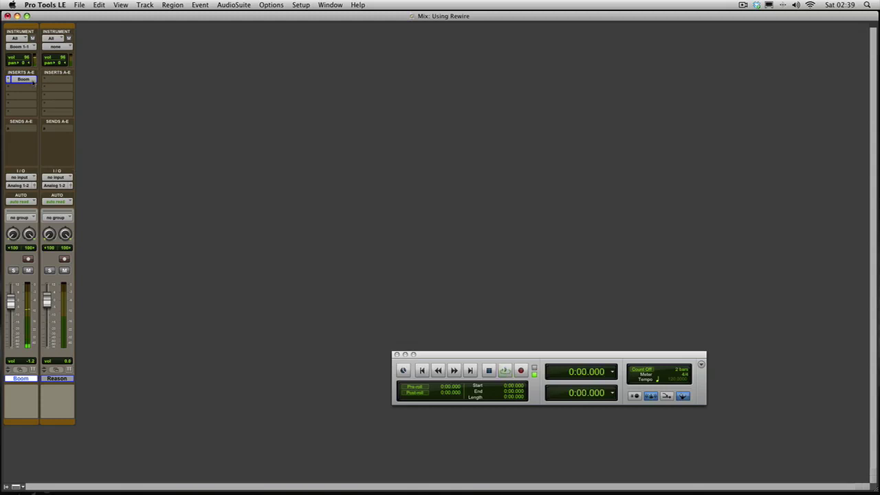
key(super+equal)
key(super+equal)
Step: Select the Reason track and set up a stereo instrument track, then dismiss without creating it
click(61, 379)
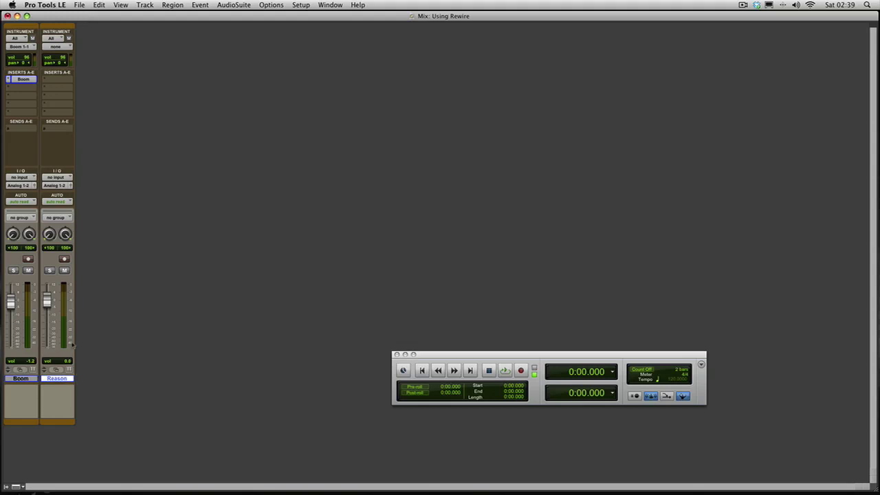
click(143, 4)
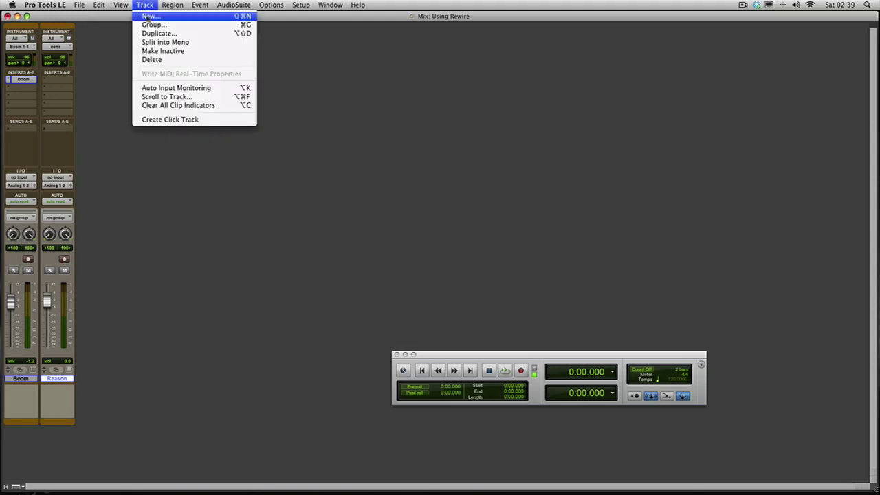
click(150, 15)
click(376, 176)
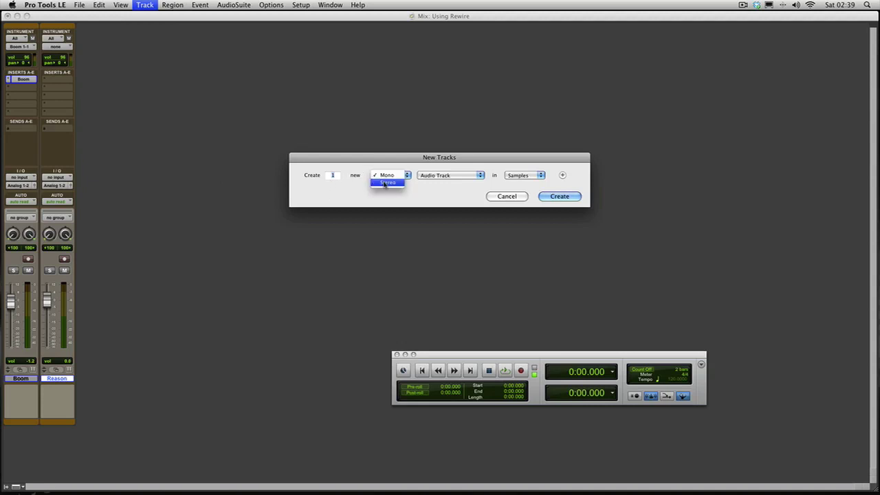
click(384, 183)
click(439, 175)
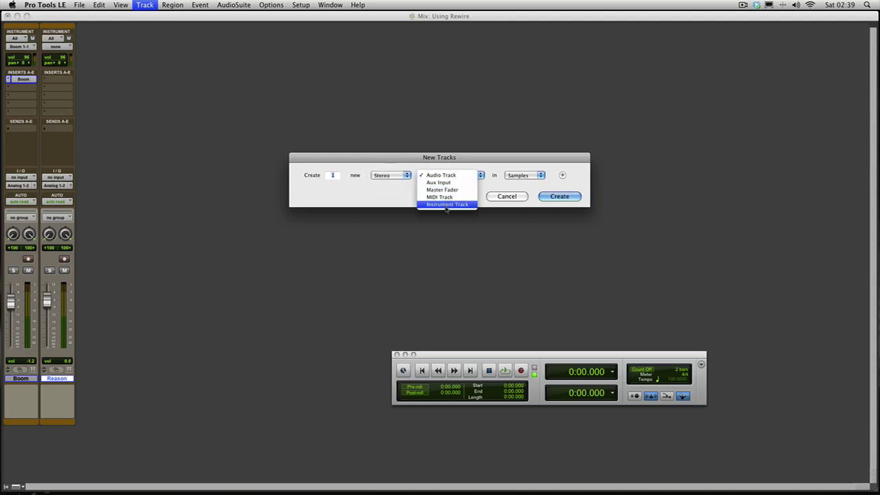
click(447, 206)
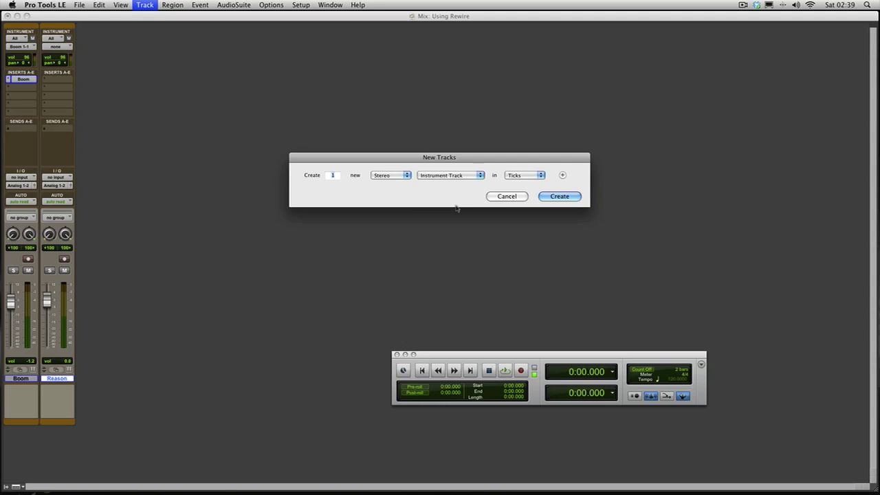
key(Return)
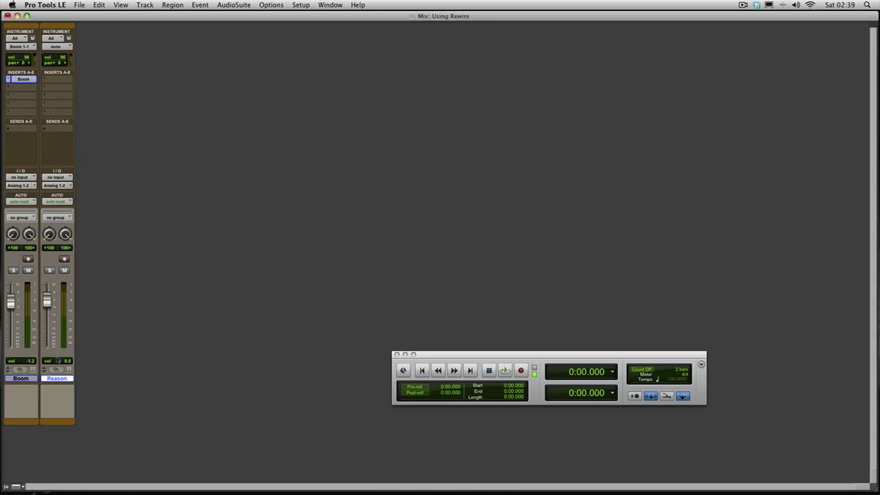
Step: Insert the Reason (stereo) ReWire instrument plug-in on the Reason track's first insert
click(45, 80)
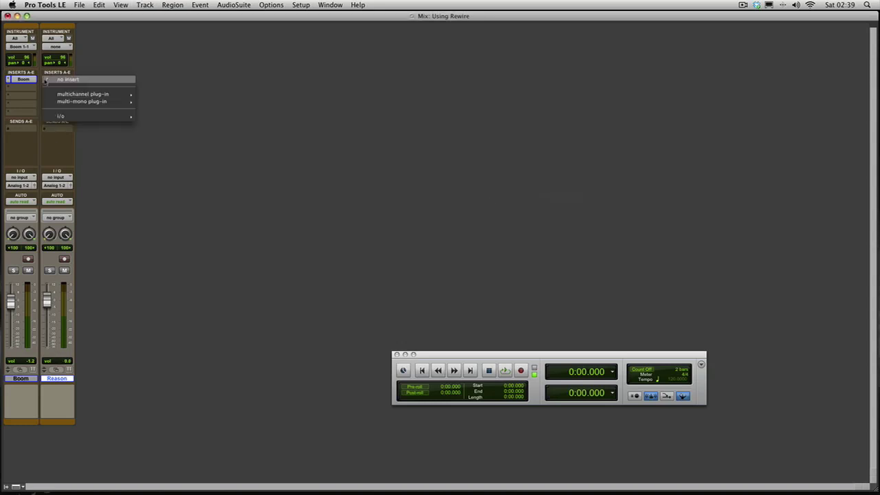
mouse_move(117, 96)
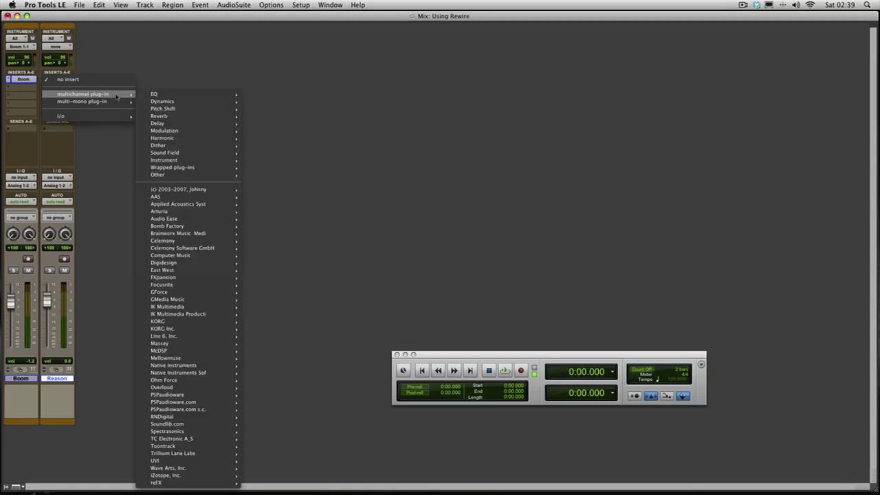
mouse_move(227, 160)
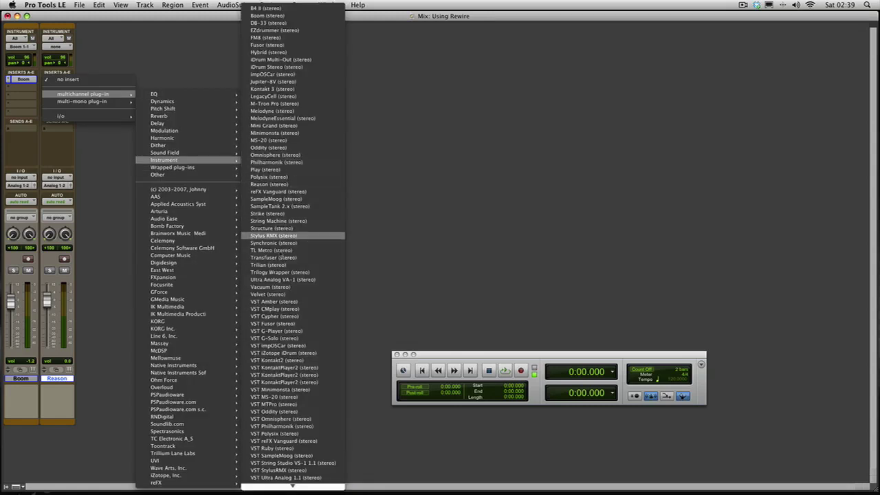
click(269, 184)
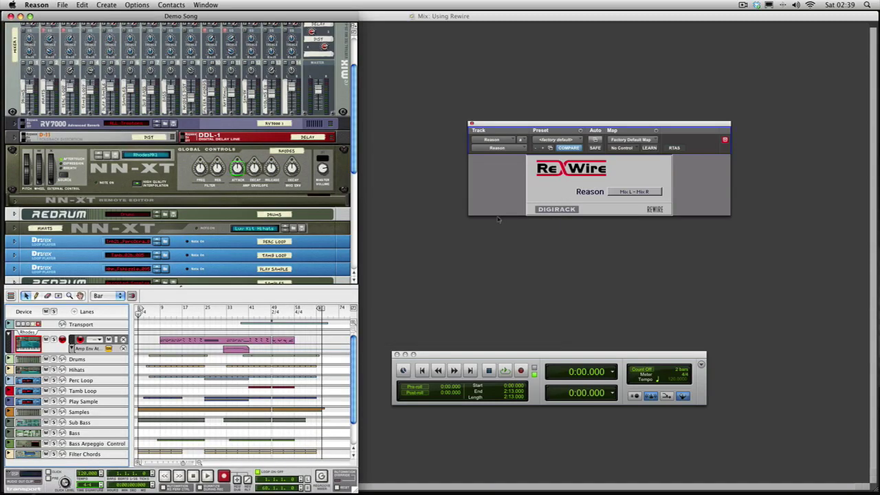
Step: Play Reason's Demo Song, stop and rewind it, then start playback from Pro Tools
click(62, 5)
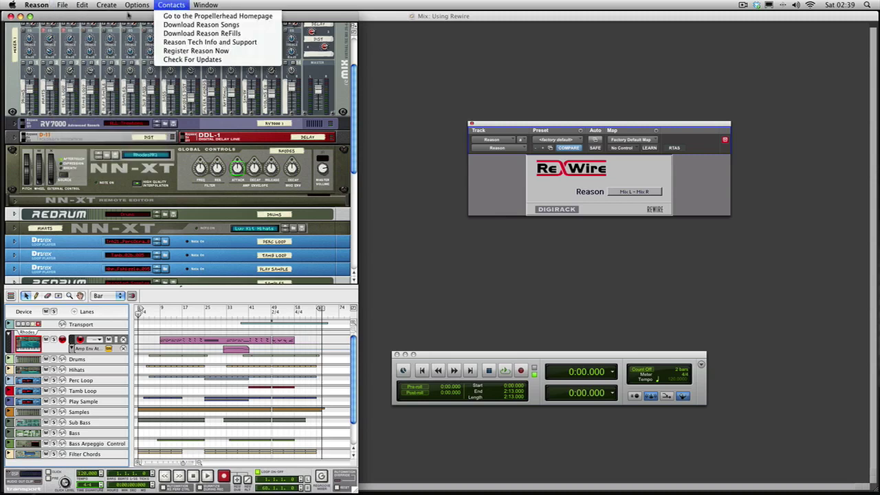
click(125, 15)
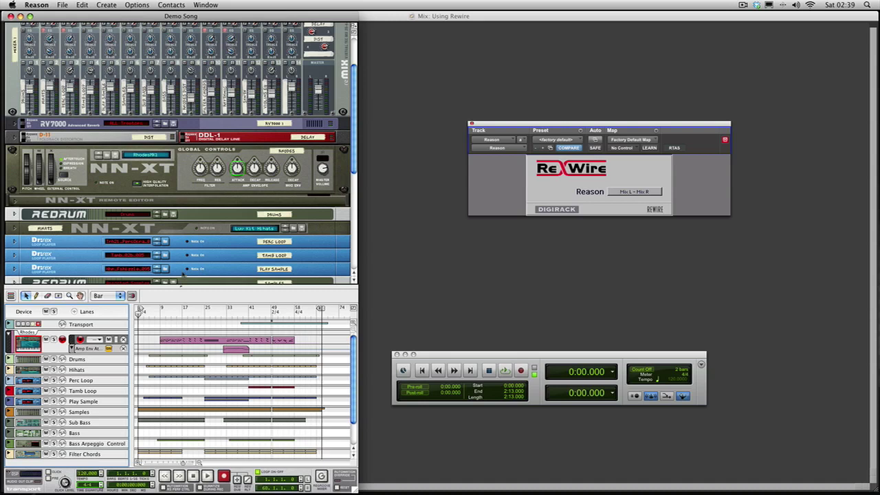
click(207, 476)
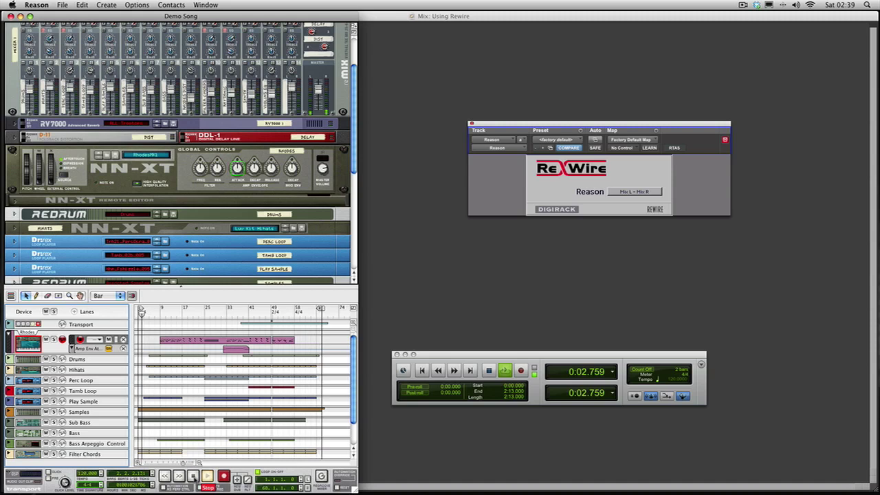
double_click(193, 476)
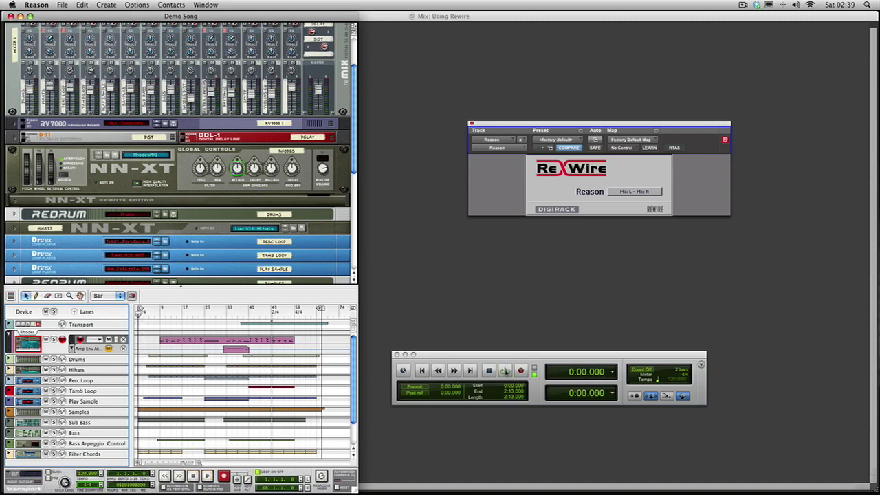
click(504, 371)
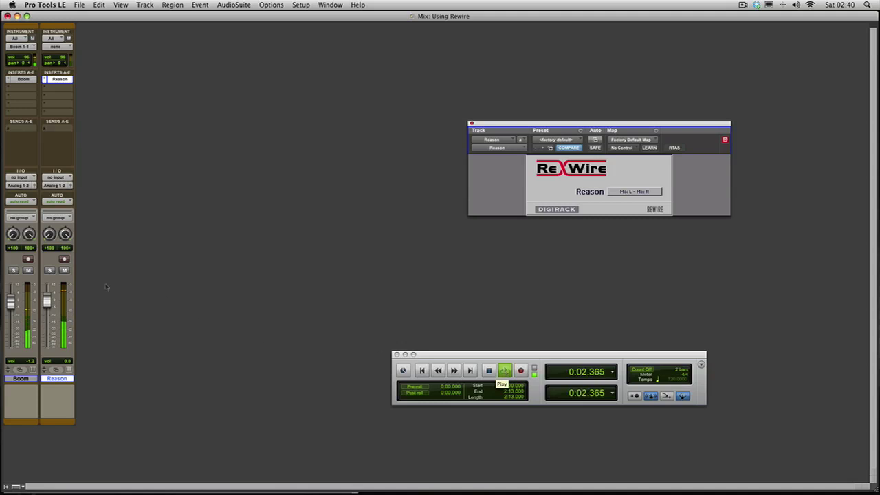
Step: During playback, pull the Reason and Boom faders down, then bring Boom back up to -4.9 dB
drag(47, 300, 49, 359)
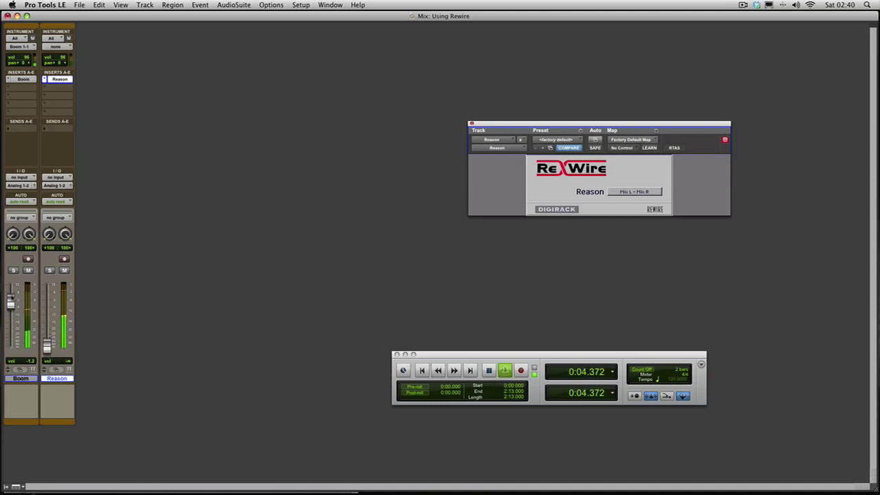
drag(11, 302, 47, 316)
drag(11, 346, 11, 307)
Step: Fast-forward, resume playback, stop at about 0:33.845, and raise the Reason fader to -3.1 dB
click(454, 371)
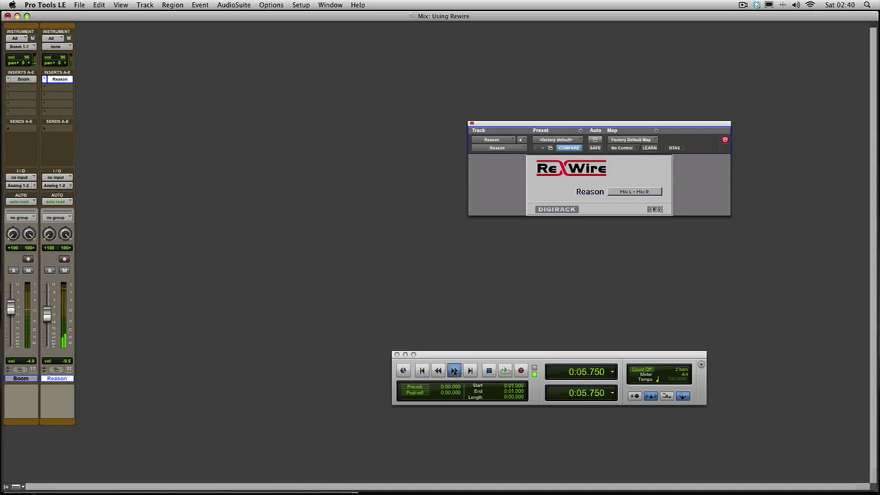
drag(453, 370, 453, 371)
click(504, 371)
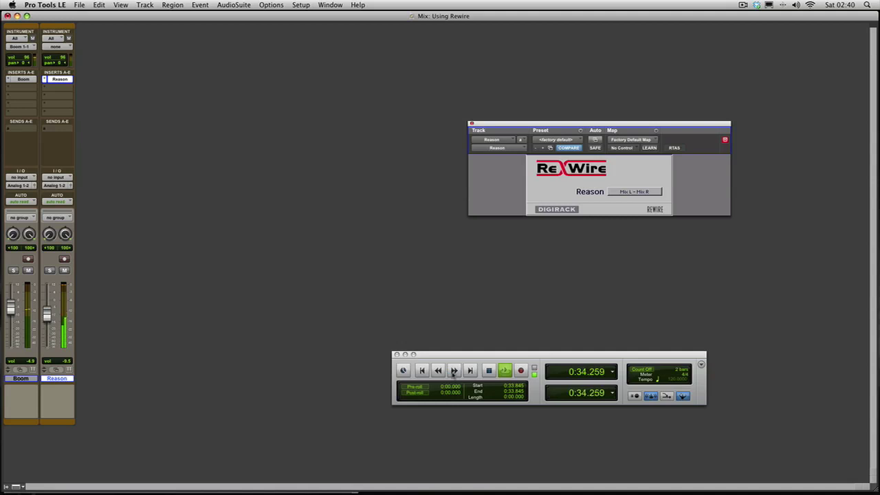
click(488, 370)
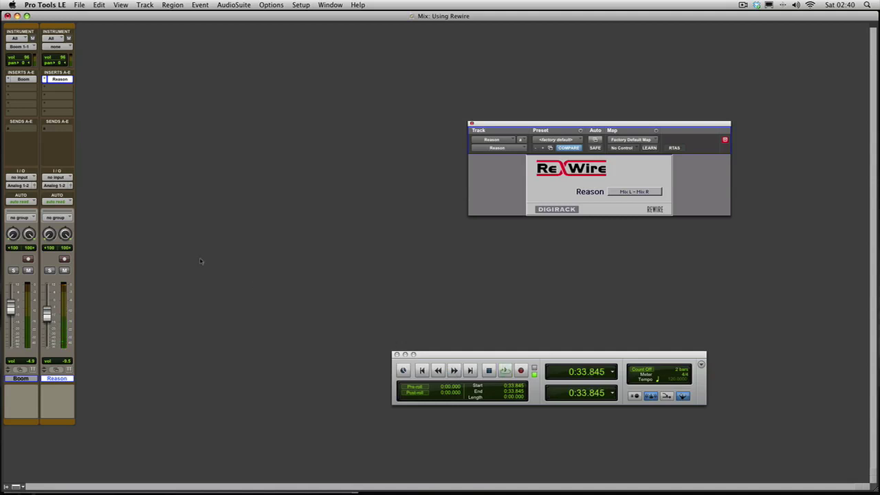
drag(46, 314, 46, 303)
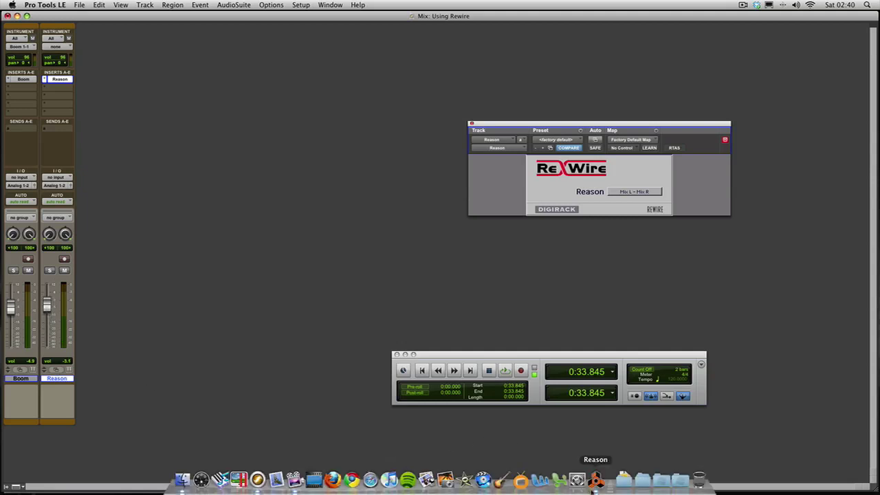
Step: Bring Reason forward to show the Demo Song's rack and sequencer
click(596, 481)
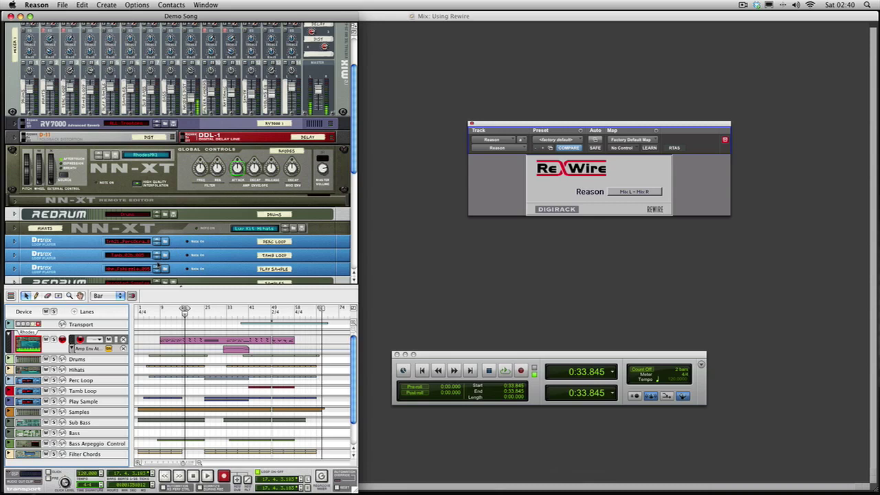
Step: Create a new MIDI track, MIDI 1, in Pro Tools
click(398, 103)
click(145, 4)
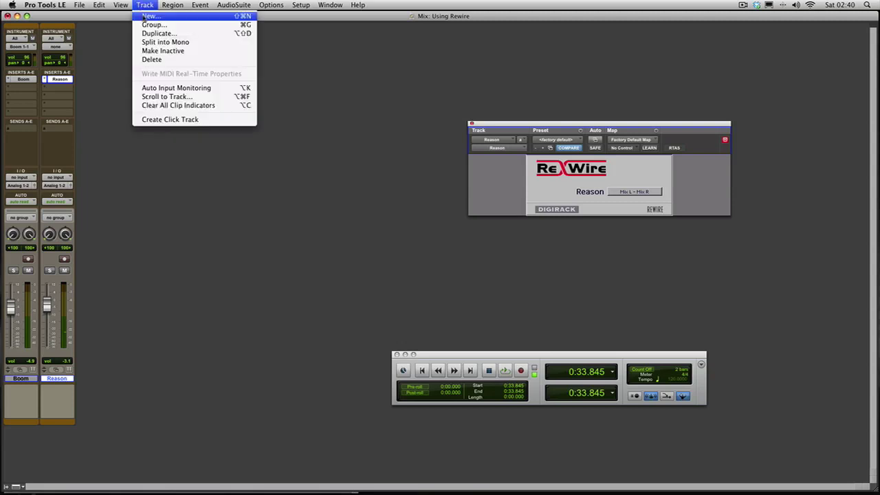
click(146, 15)
click(392, 175)
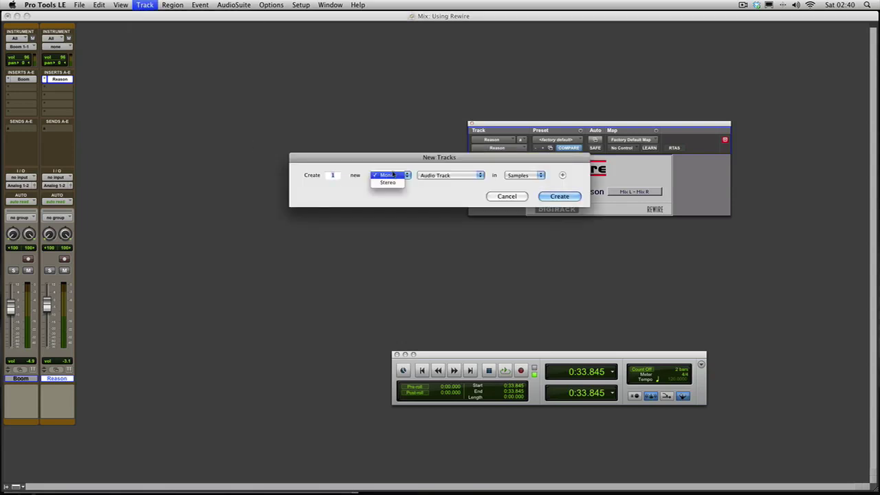
click(436, 175)
click(436, 195)
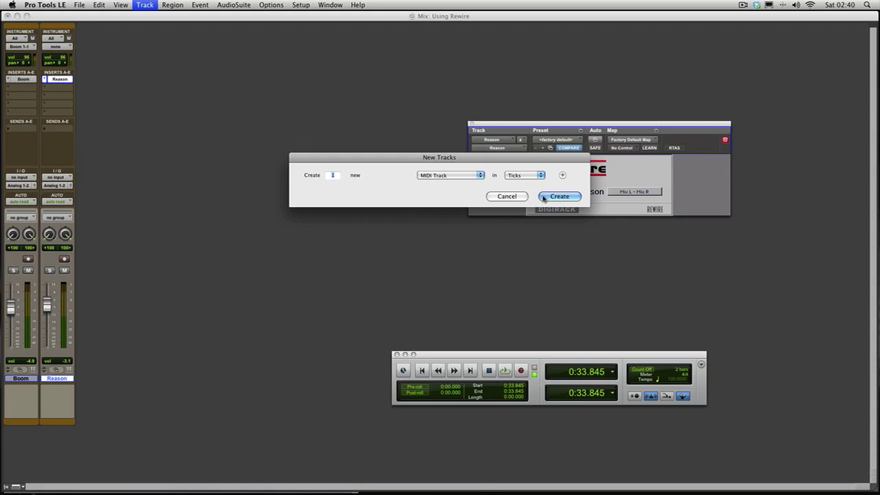
click(543, 197)
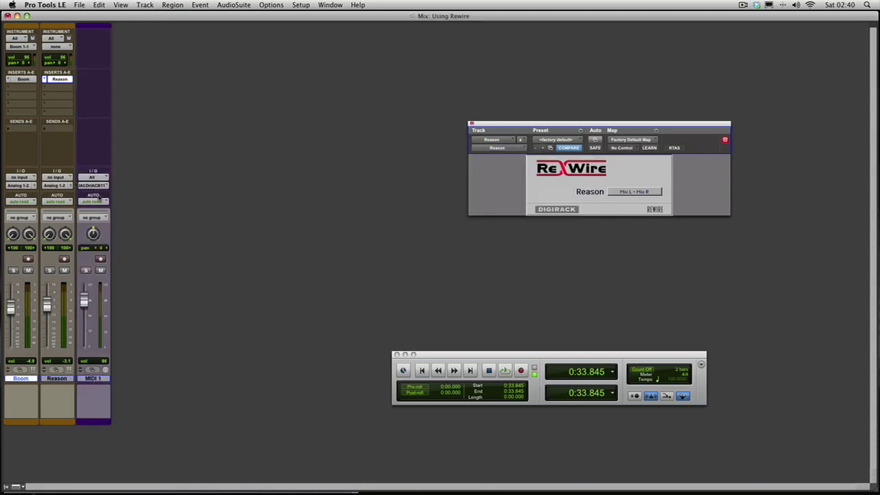
Step: Route MIDI 1's output to Reason's Sub Bass on channel 9
click(95, 187)
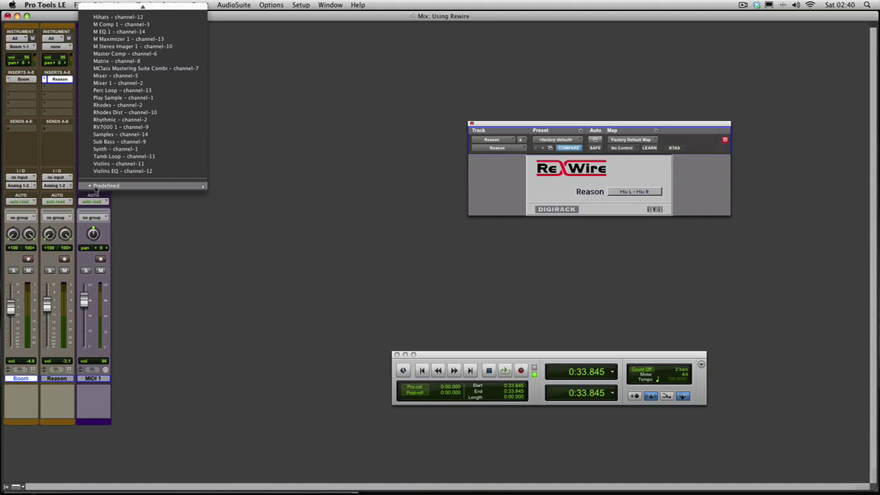
click(119, 143)
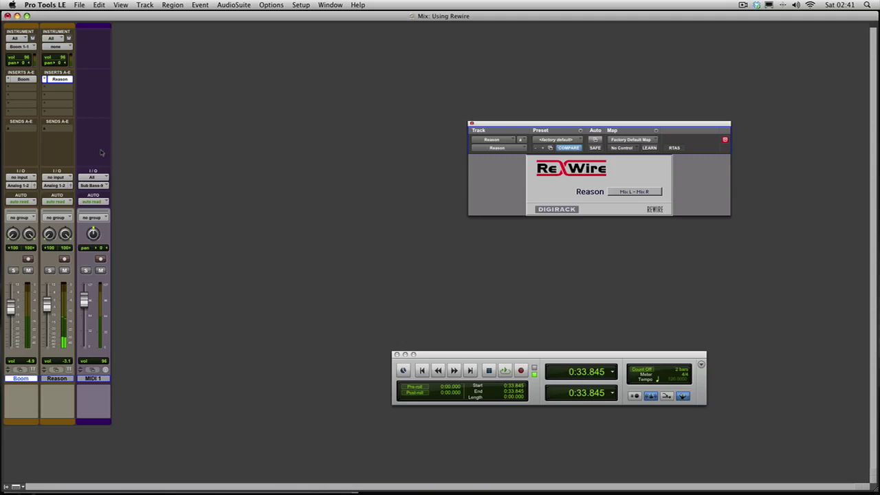
key(super+Tab)
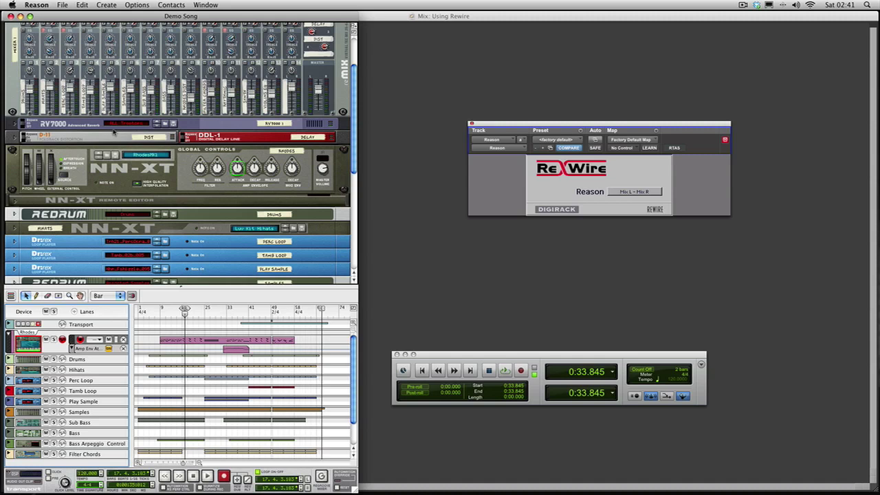
Step: Uncheck 'Use with Reason' for the first keyboard in Reason's Keyboards and Control Surfaces preferences
click(46, 4)
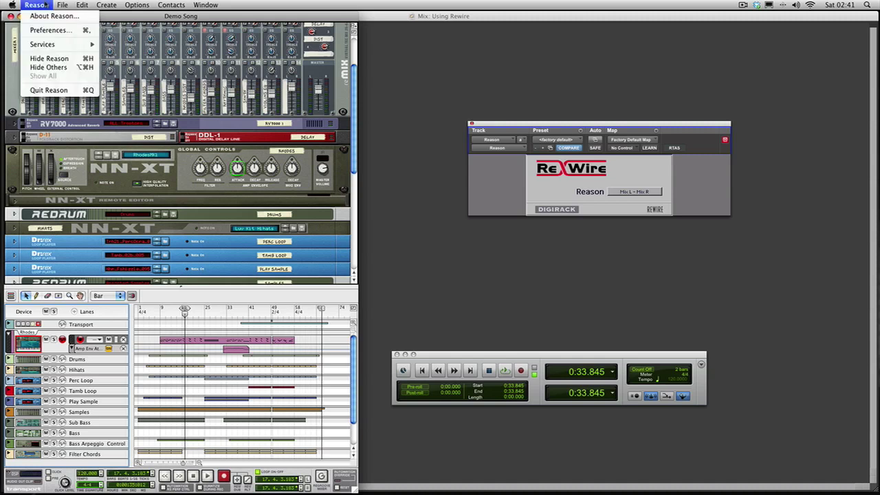
click(50, 30)
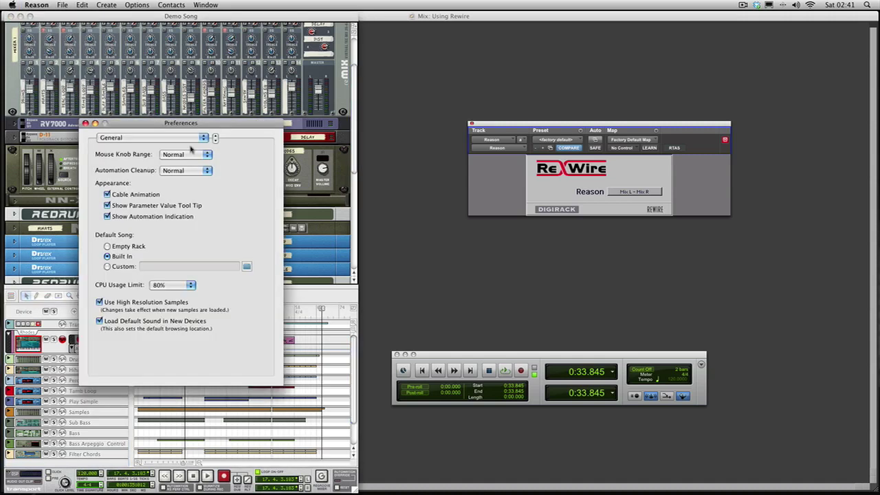
click(145, 139)
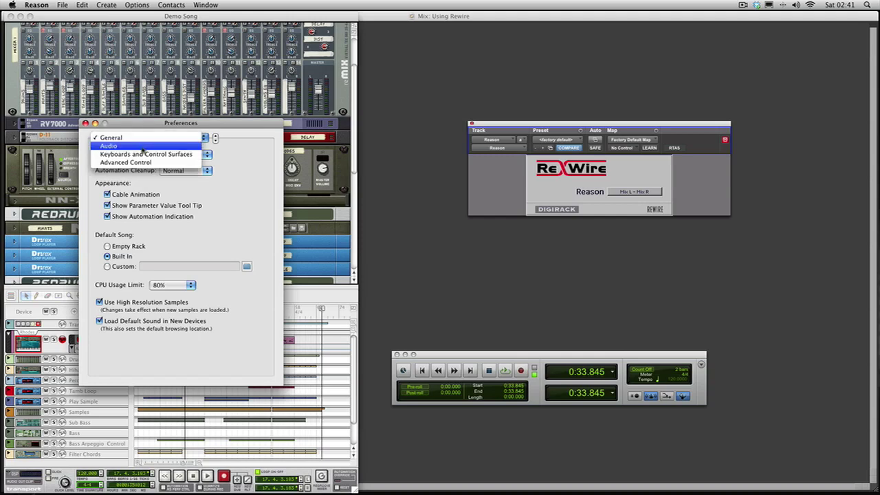
click(142, 154)
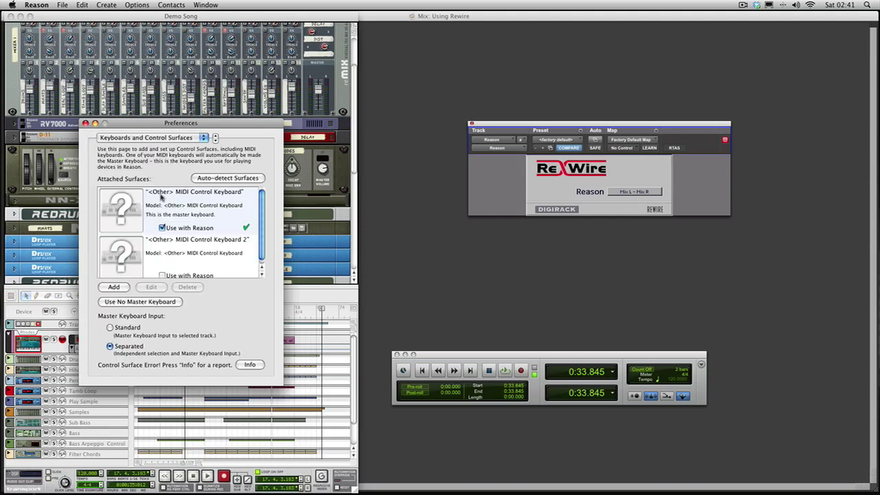
click(163, 228)
click(86, 124)
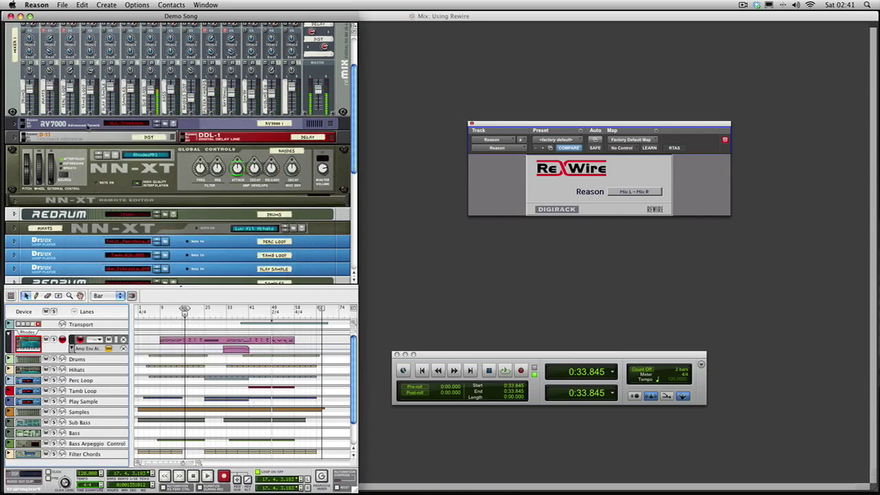
click(390, 207)
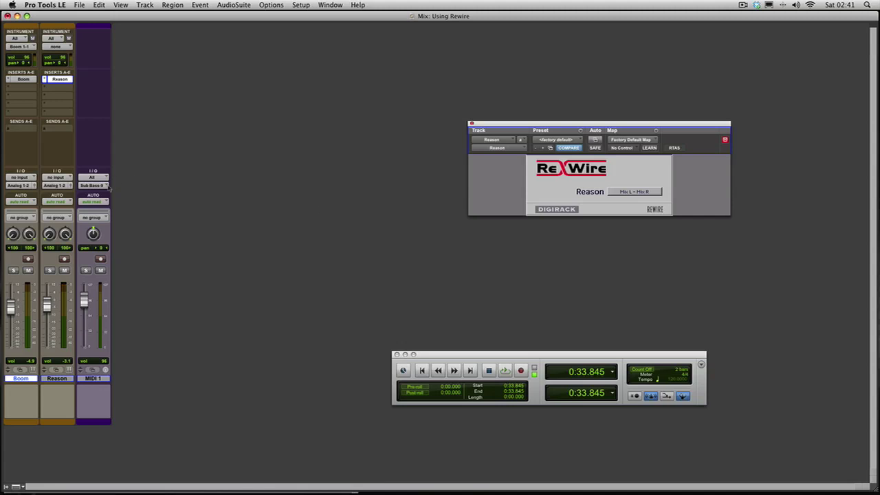
Step: Switch MIDI 1's output to Rhodes channel 2 and audition it with a playback pass from the start
click(103, 185)
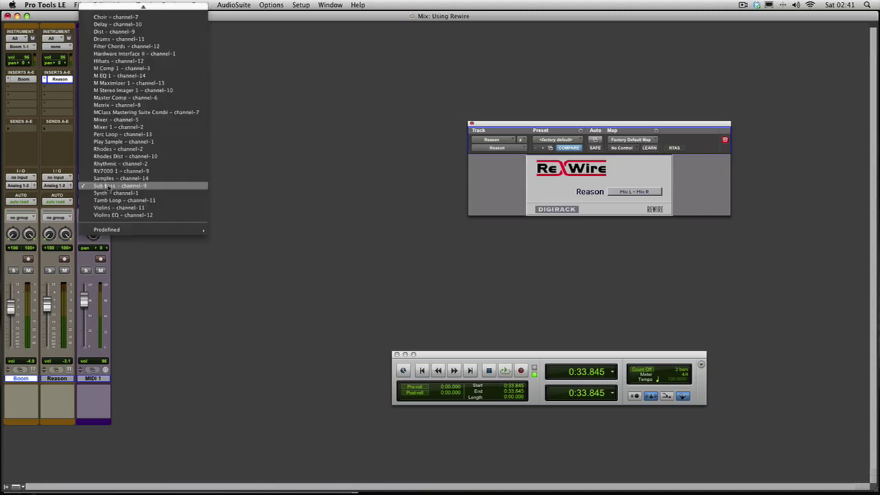
click(146, 149)
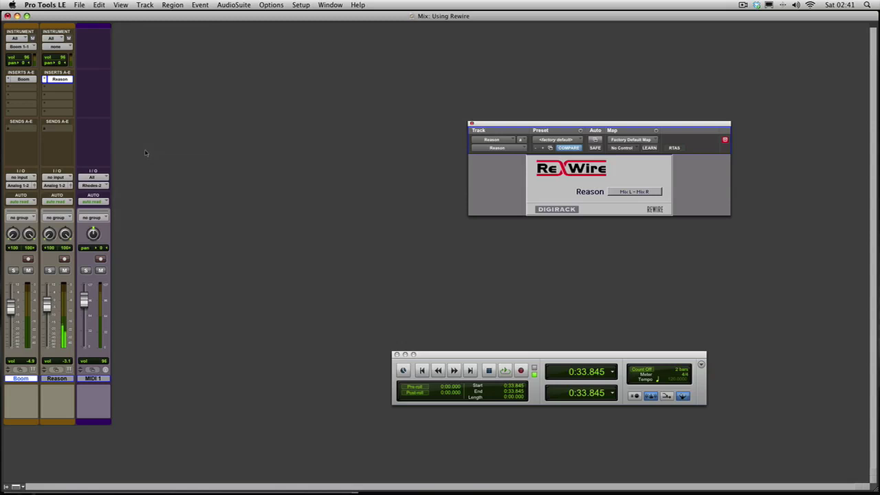
click(504, 372)
key(Return)
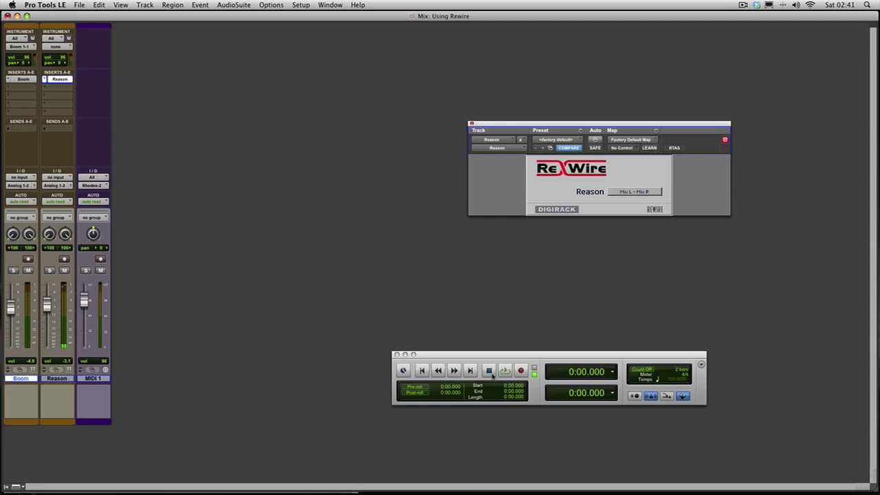
click(504, 372)
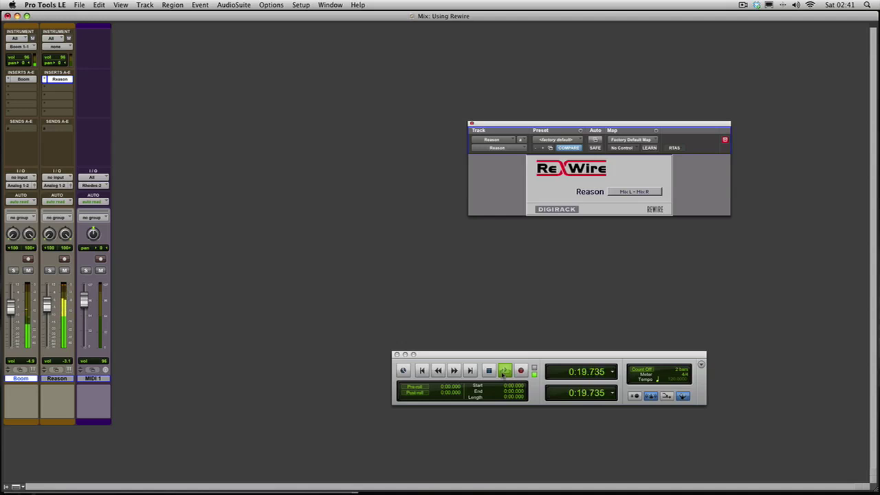
click(504, 371)
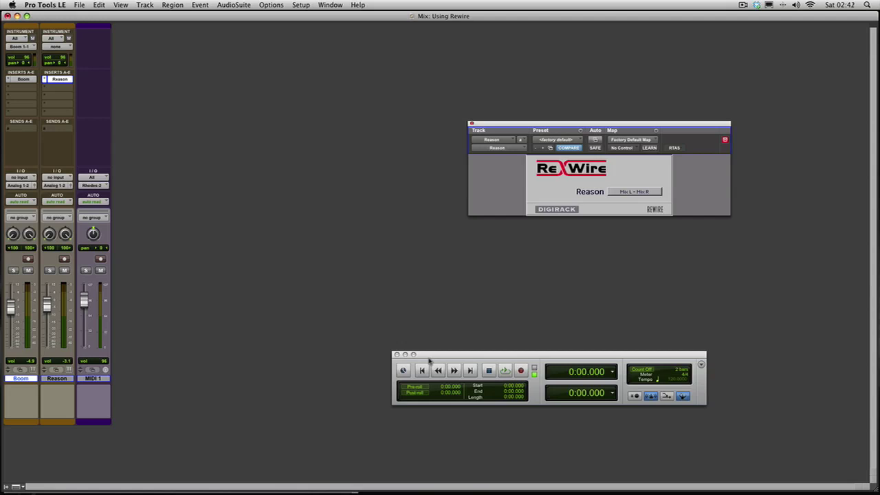
Step: Create a new stereo audio track, Audio 2
click(143, 6)
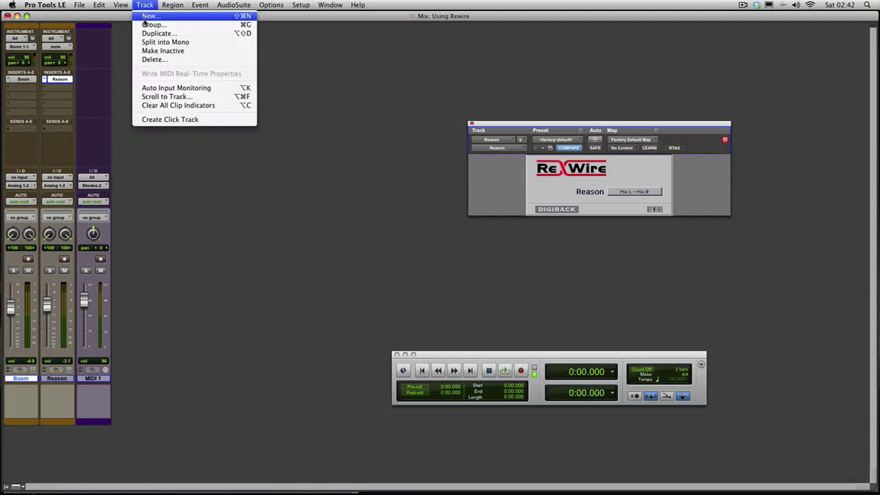
click(148, 15)
click(392, 176)
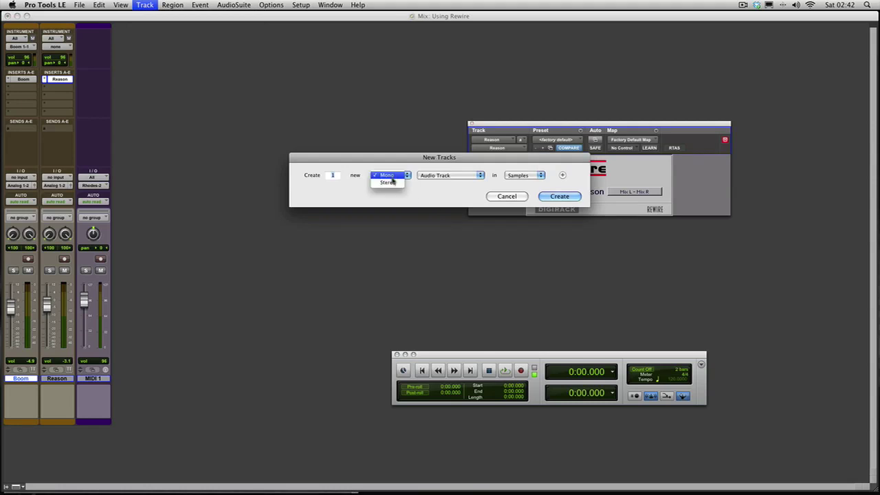
click(405, 183)
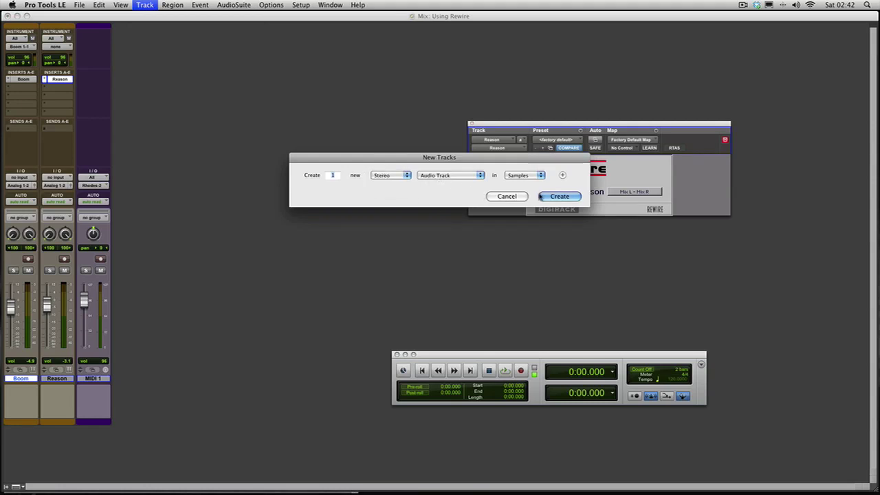
click(556, 197)
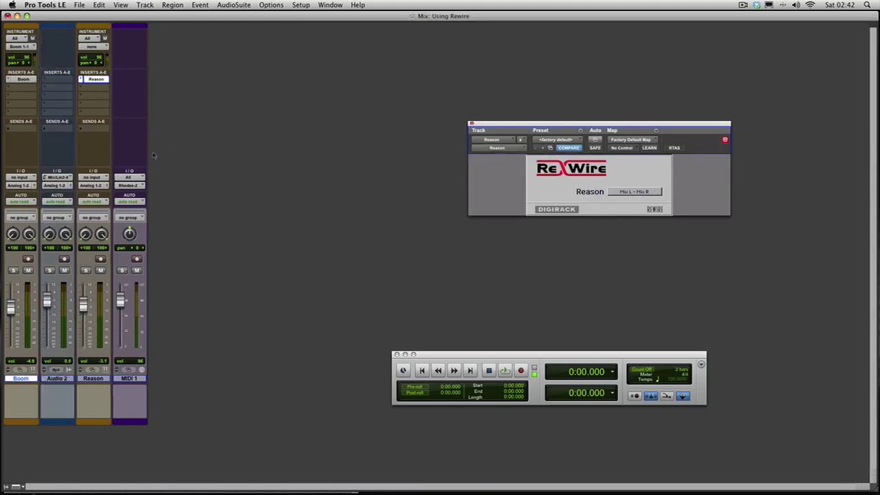
Step: Set Audio 2's input and the Reason track's output to bus 3-4, then start playback
click(61, 178)
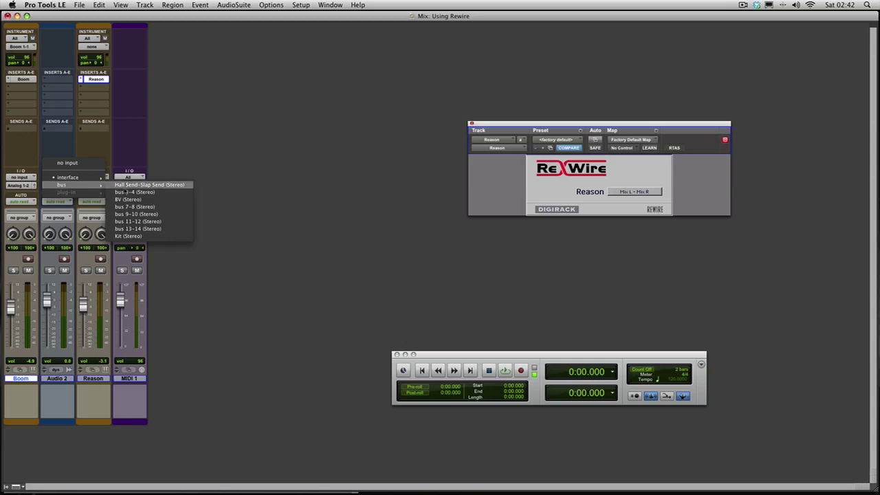
click(130, 192)
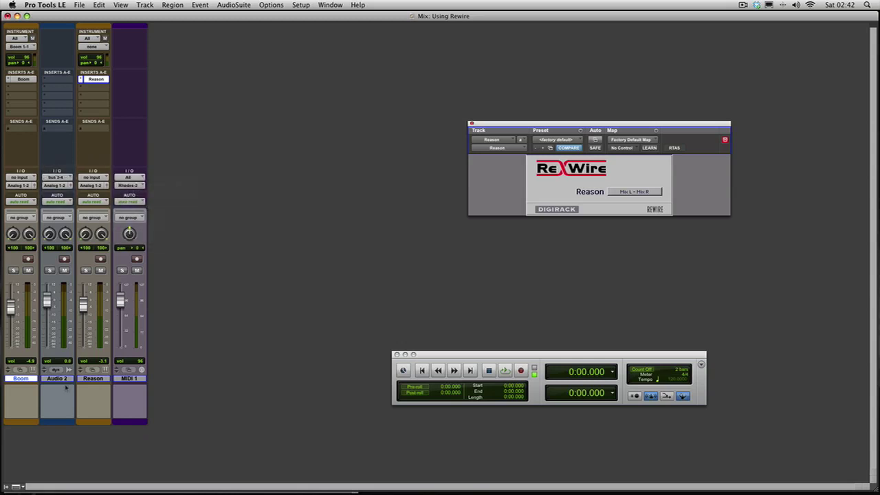
click(97, 187)
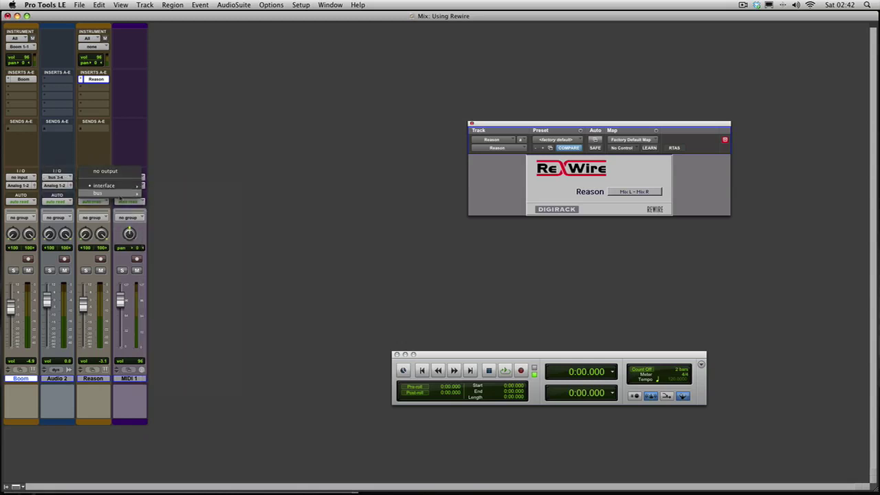
mouse_move(100, 192)
click(177, 215)
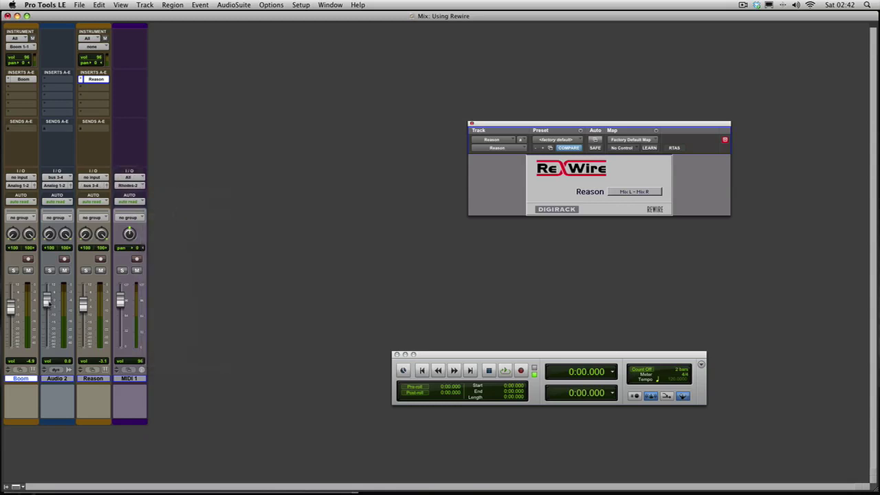
drag(47, 300, 49, 302)
key(space)
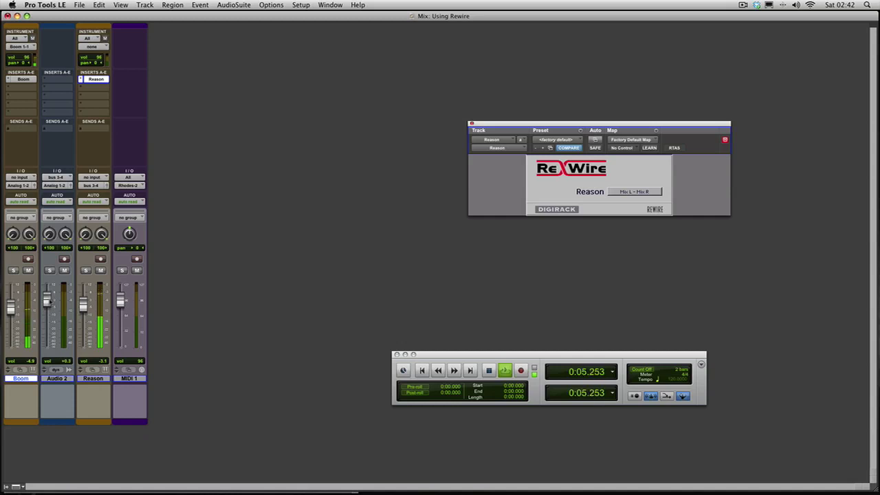
Step: Stop playback, record-arm Audio 2, and run a short playback pass to check its input
key(space)
click(64, 258)
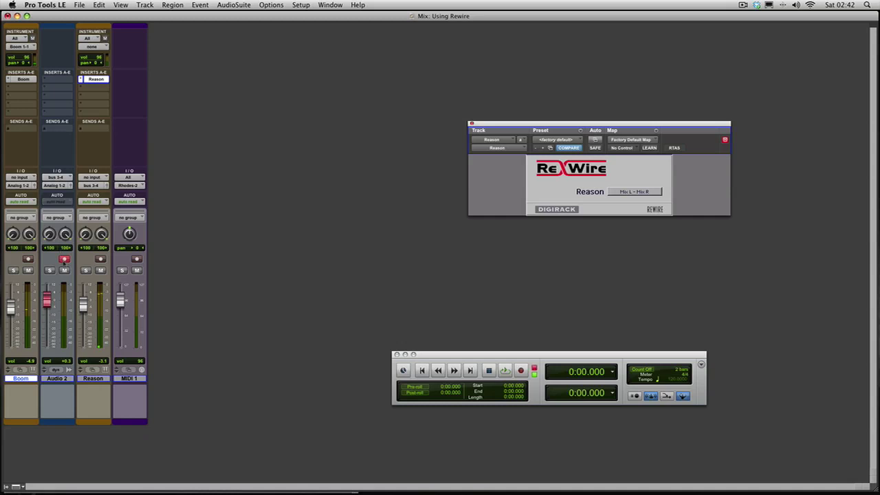
key(space)
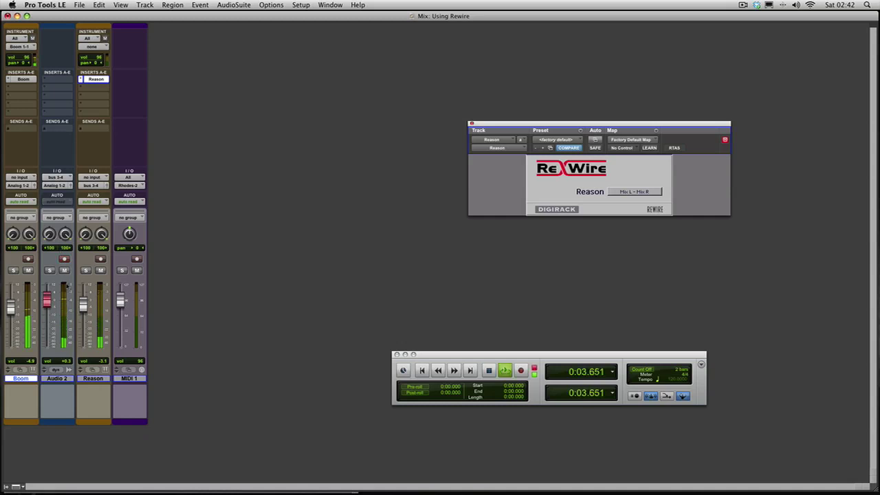
key(space)
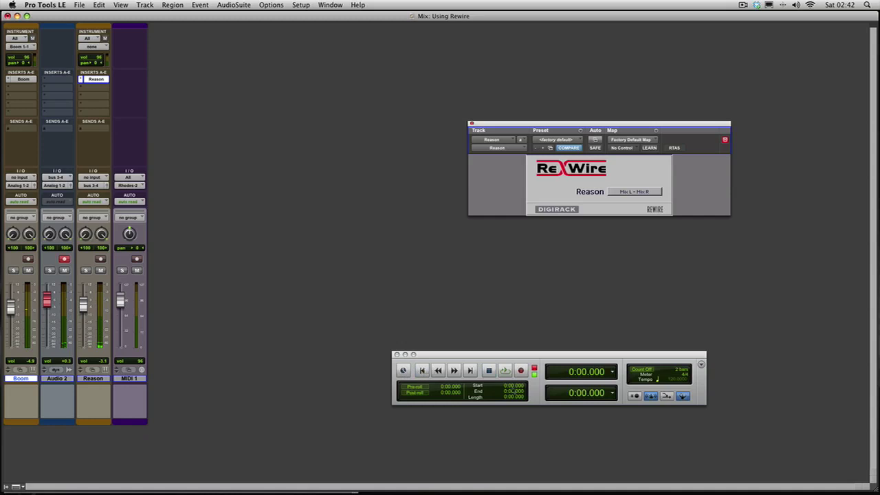
Step: Record about 16 seconds of Reason's output onto Audio 2, creating the Audio 2_01 region
key(super+equal)
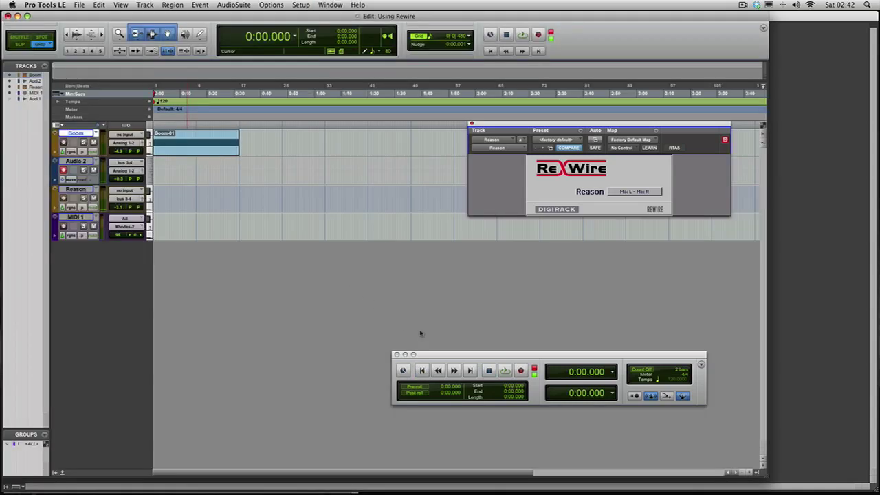
click(520, 371)
click(506, 371)
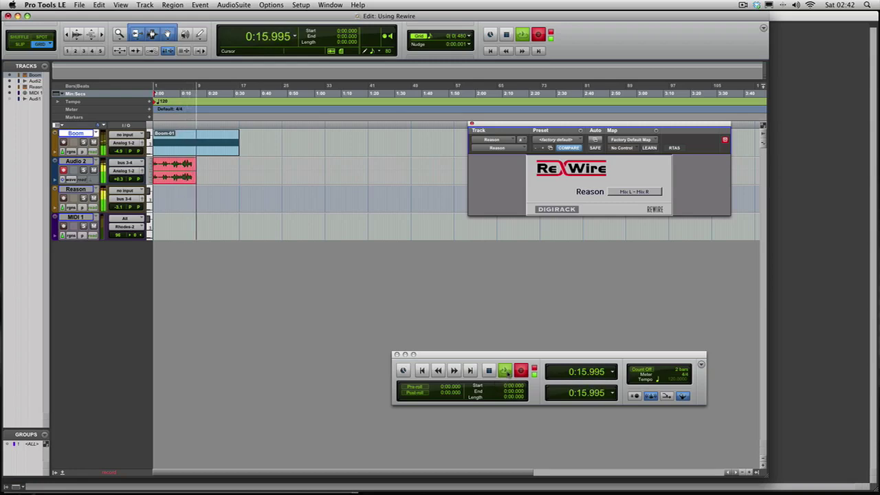
key(space)
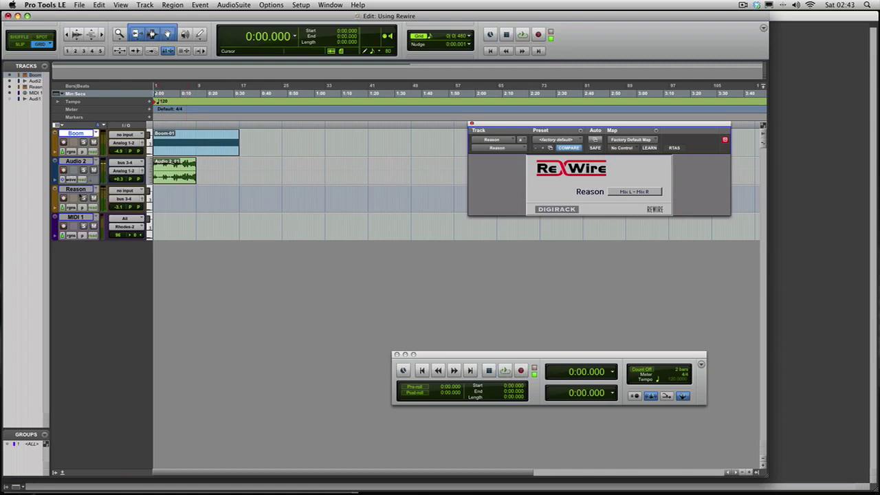
Step: Play back the Audio 2_01 clip, enlarge the Audio 2 track, zoom in, and stop at 0:00.000
key(space)
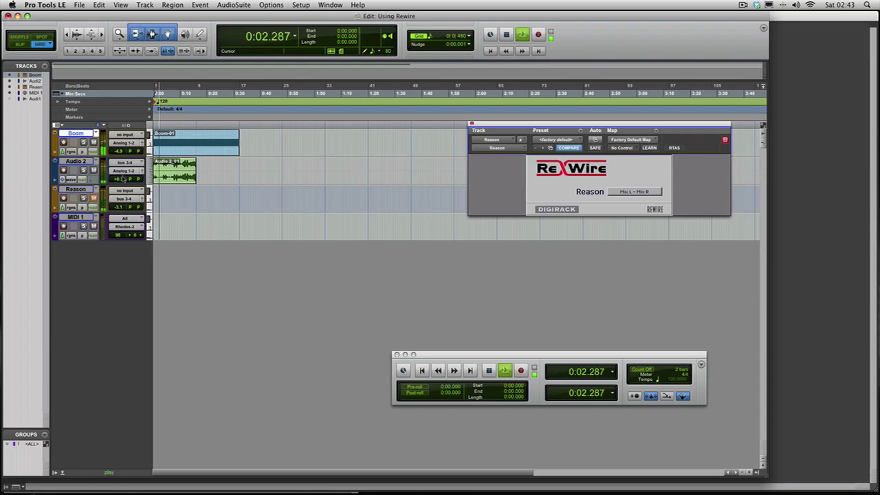
drag(121, 185, 132, 275)
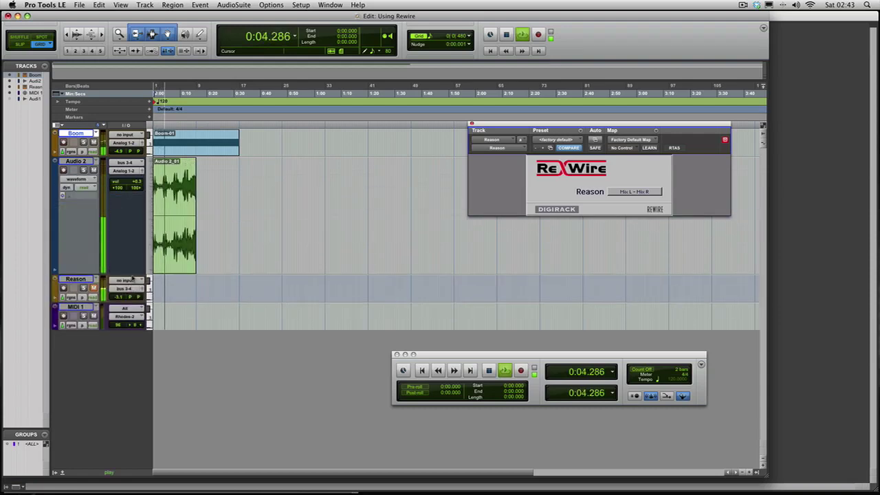
key(super+bracketright)
key(super+bracketright)
key(super+bracketright)
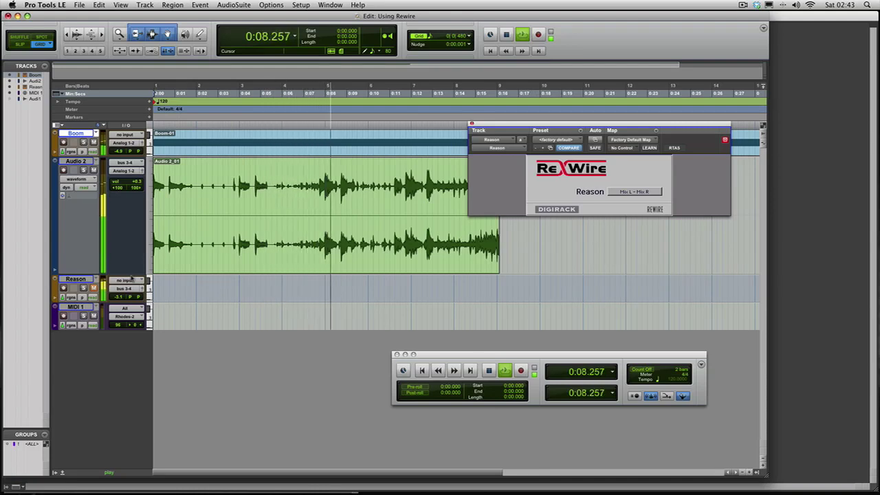
key(space)
key(space)
key(space)
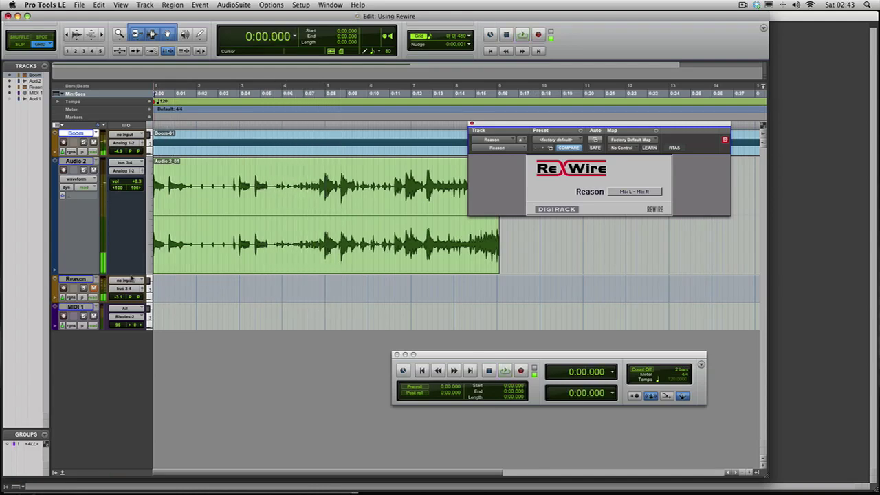